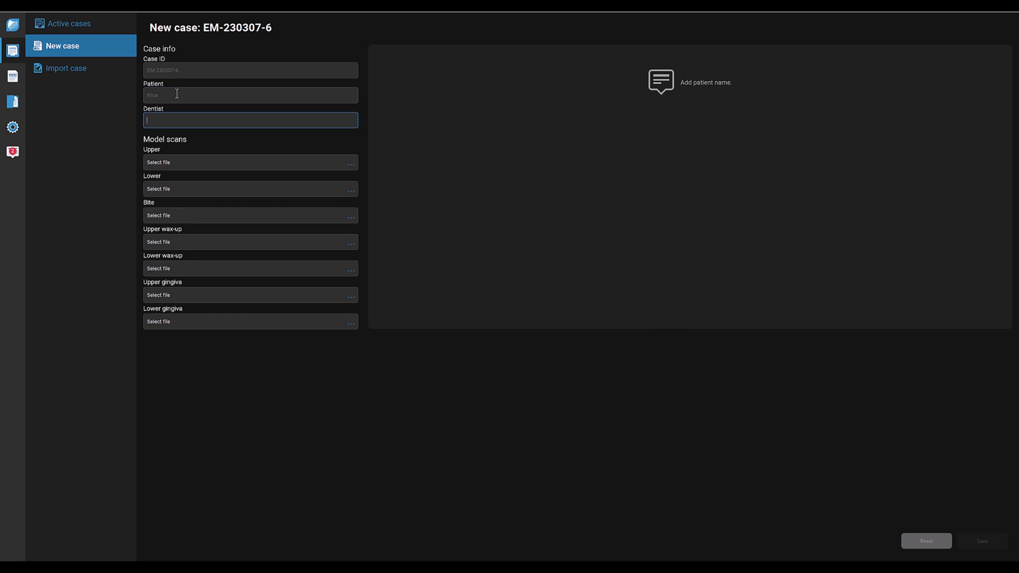
type("N!ce")
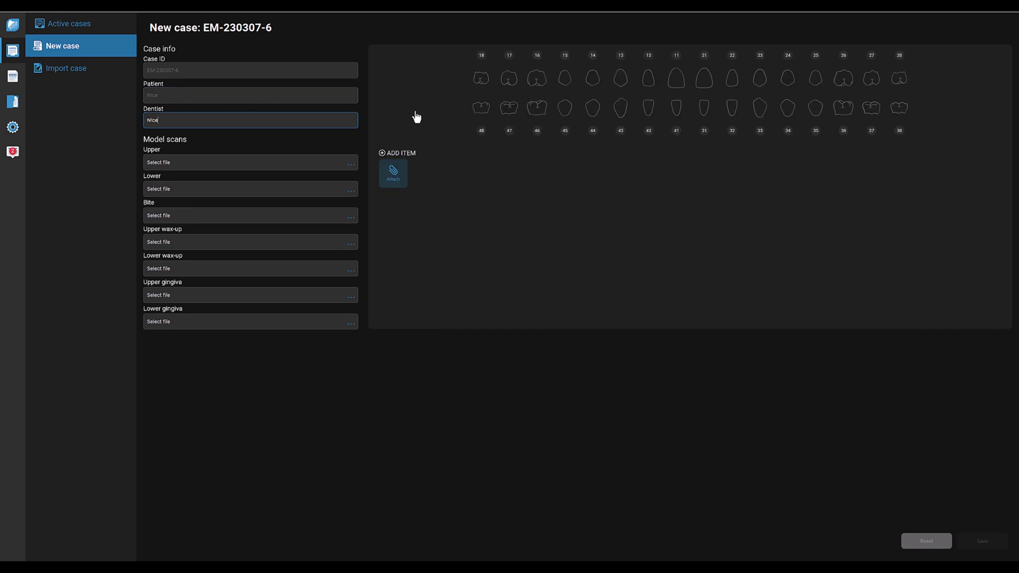
Step: Mark tooth 46 as a Preparation in the case lab slip and confirm it
left_click(601, 126)
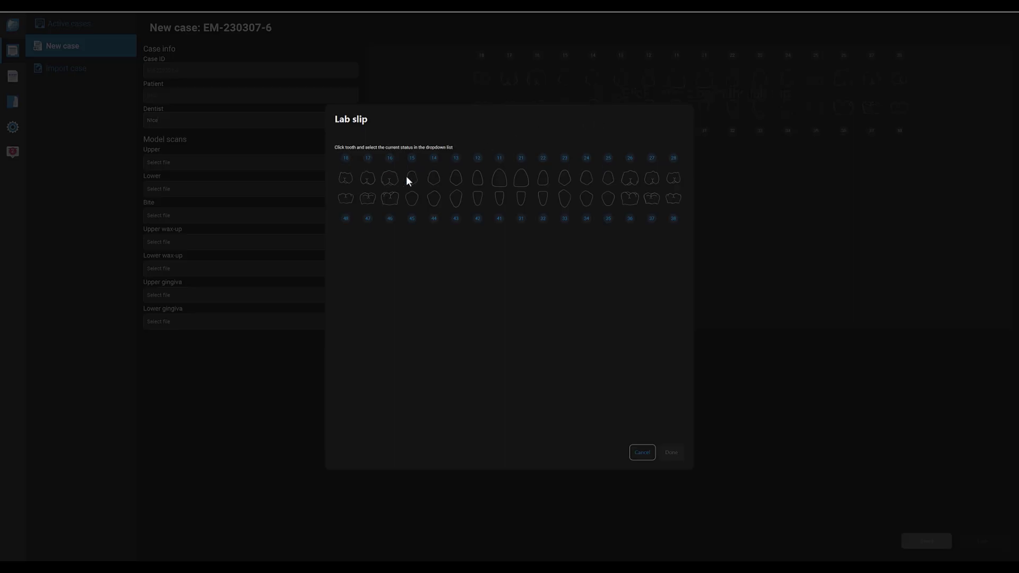
left_click(391, 199)
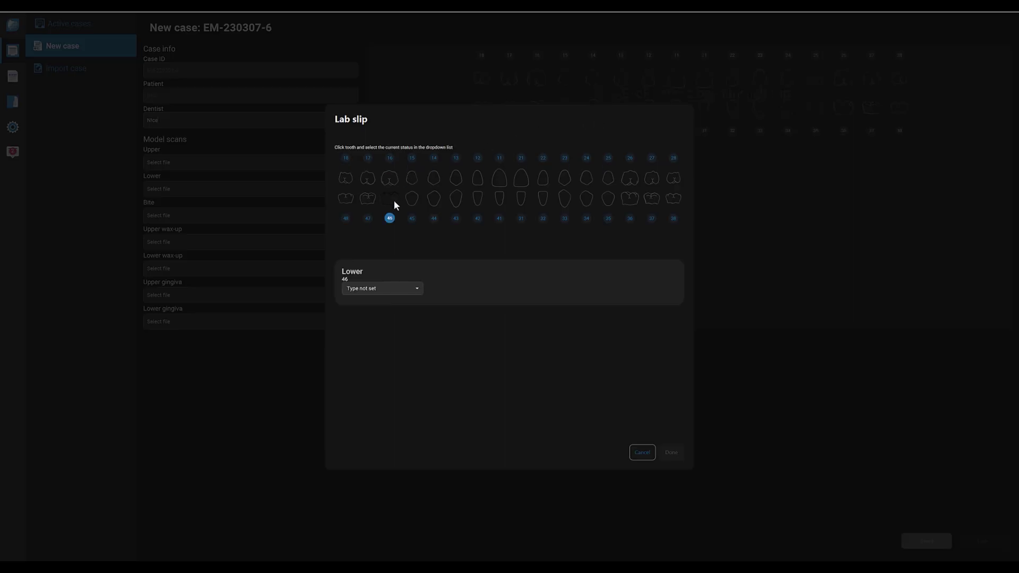
left_click(410, 288)
left_click(410, 304)
left_click(677, 459)
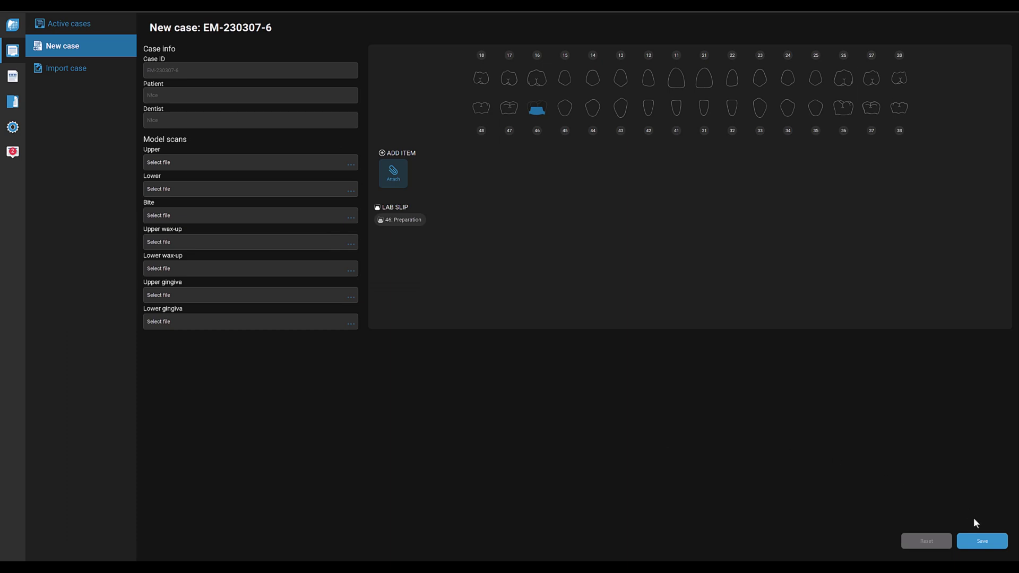
Step: Save the case, show Fit contact points on crown 46, and advance to the Bottom step
left_click(984, 545)
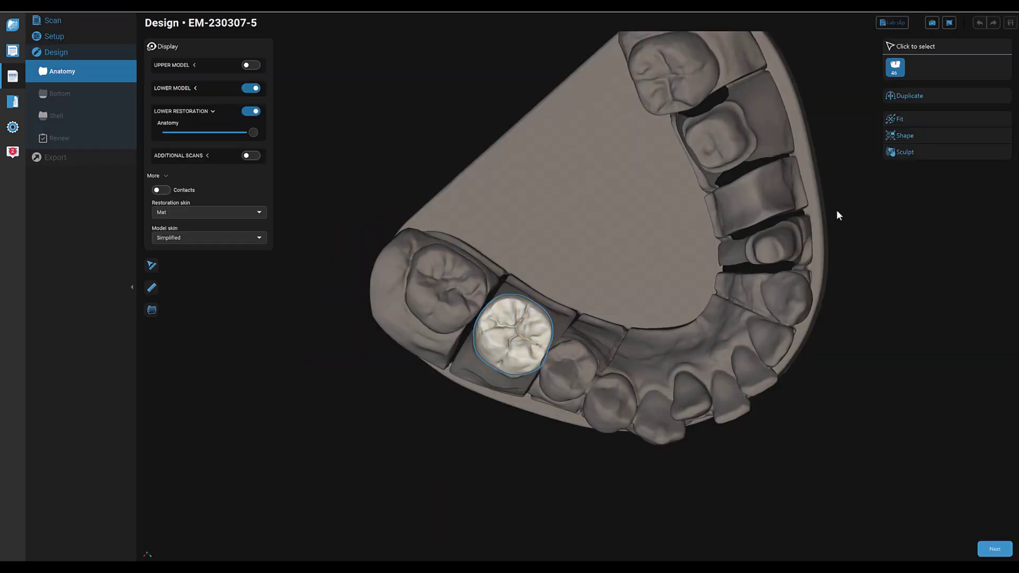
left_click(912, 118)
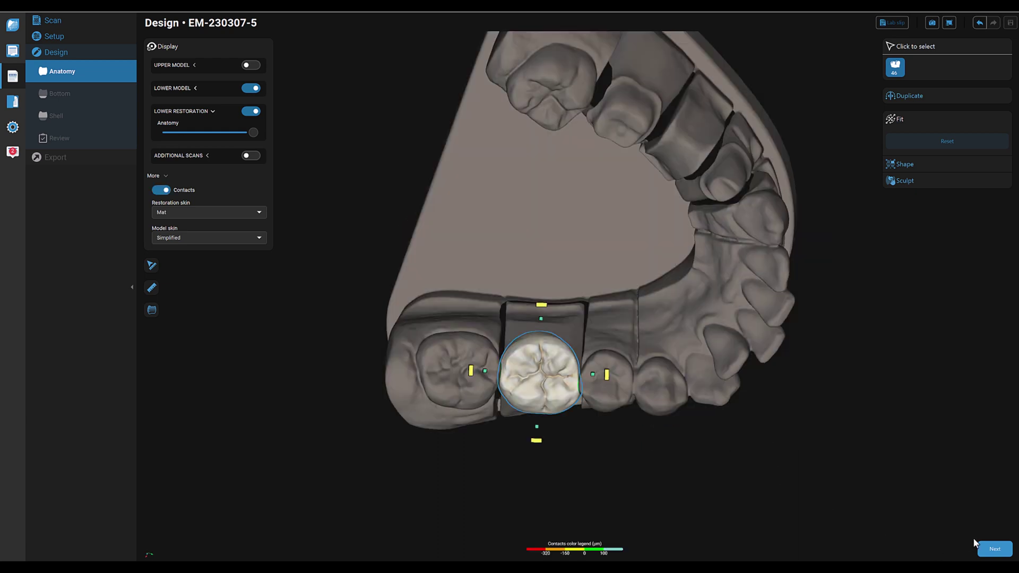
left_click(989, 550)
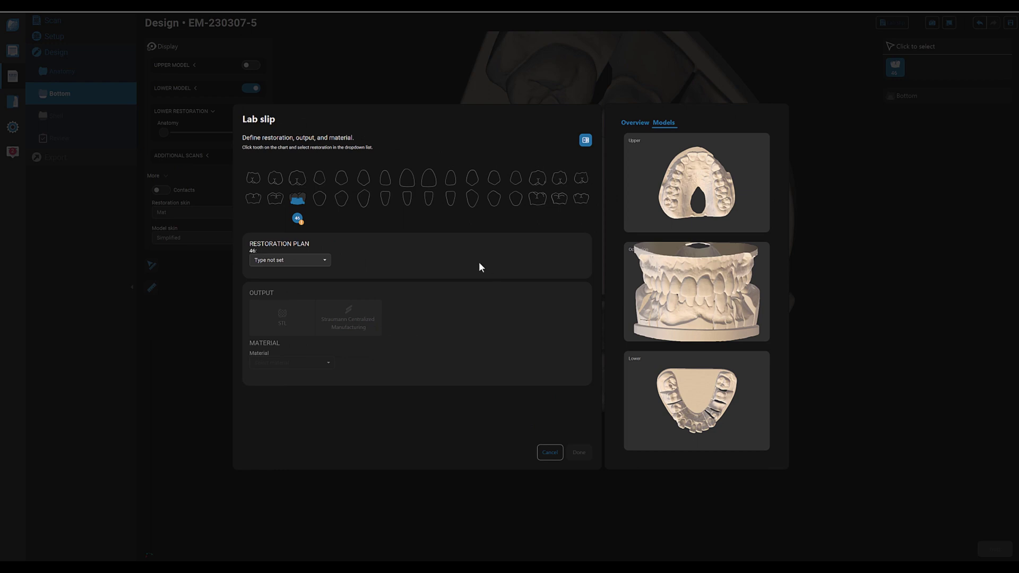
Step: Set tooth 46 to Reduced Crown, Straumann Centralized Manufacturing, n!ce Zirconia HT Multi, shade A2
left_click(328, 260)
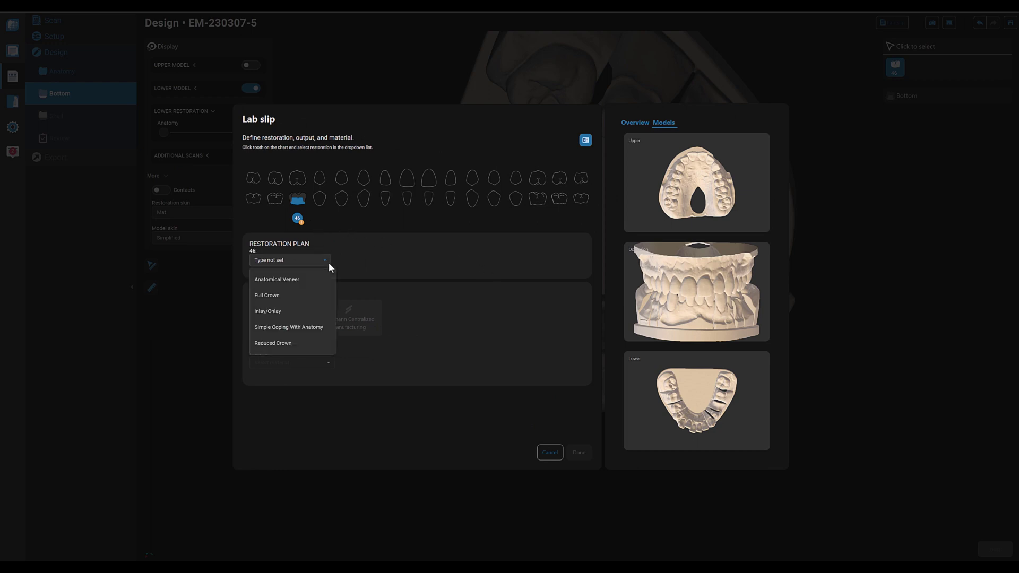
left_click(301, 341)
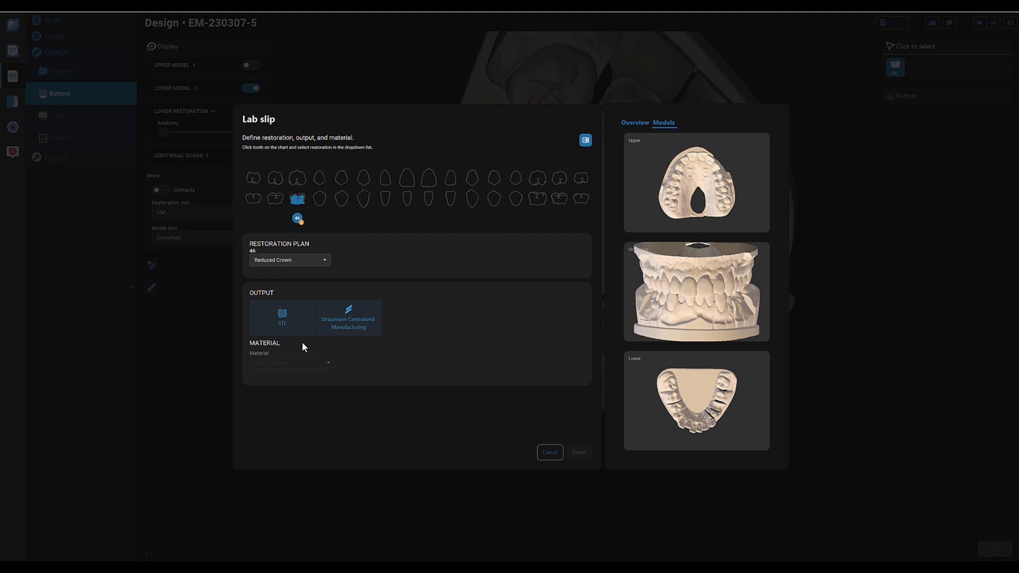
left_click(341, 322)
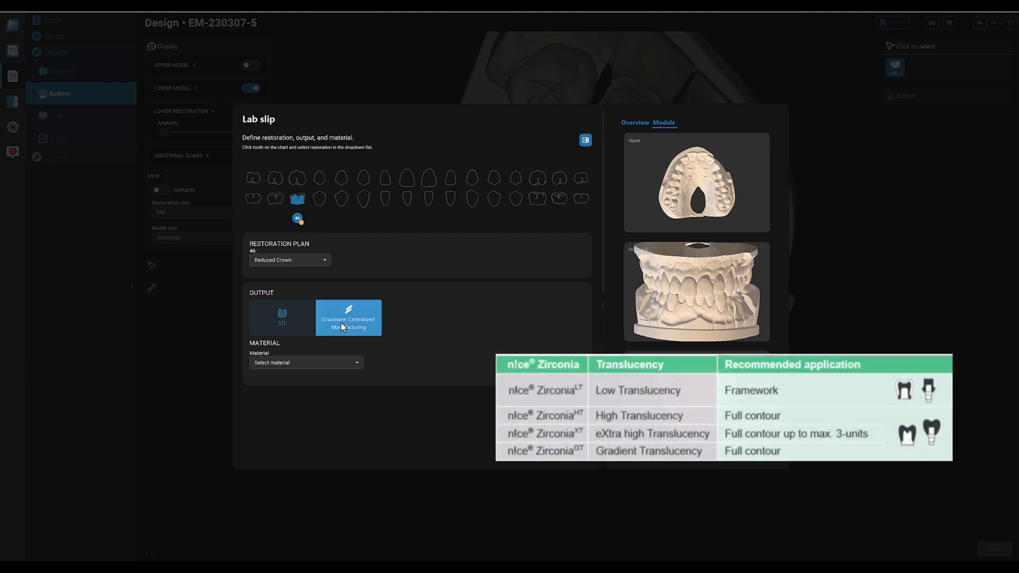
left_click(347, 365)
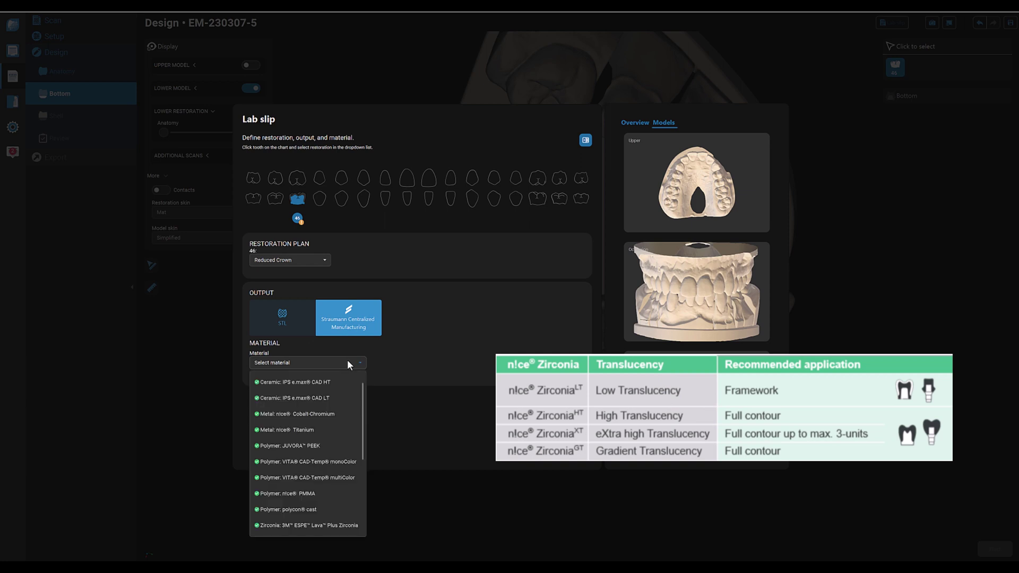
left_click_drag(360, 388, 353, 456)
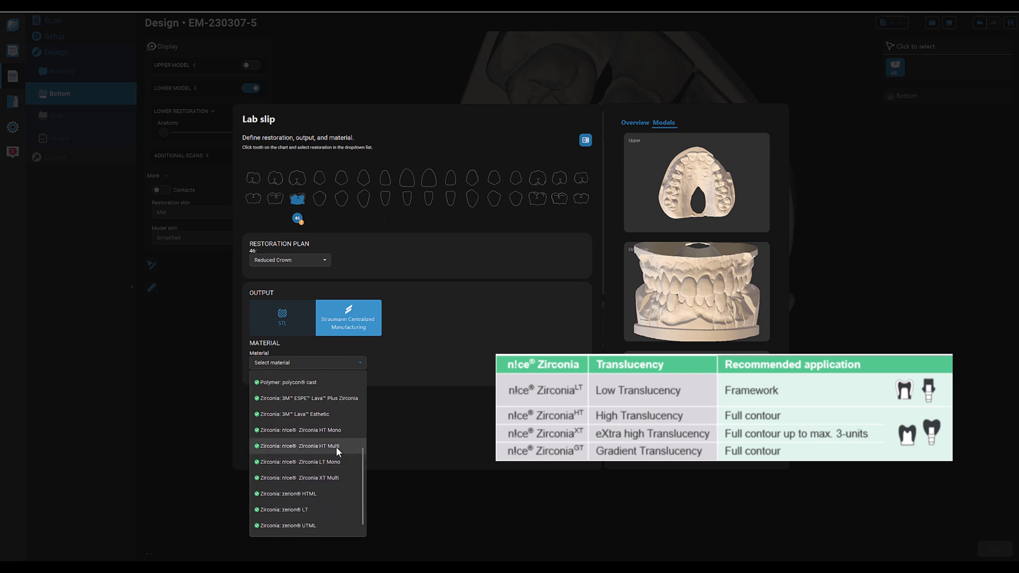
left_click(336, 446)
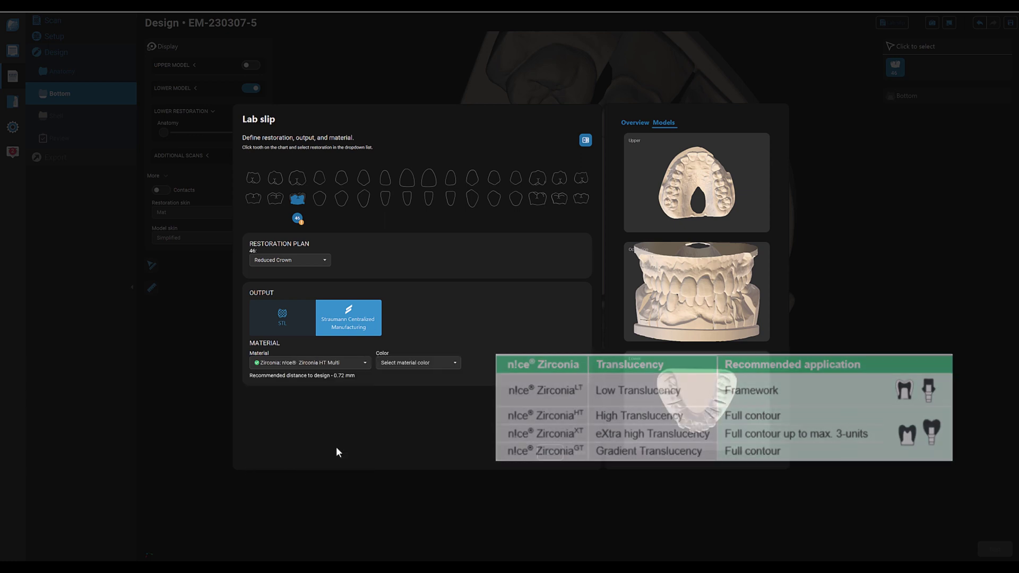
left_click(450, 362)
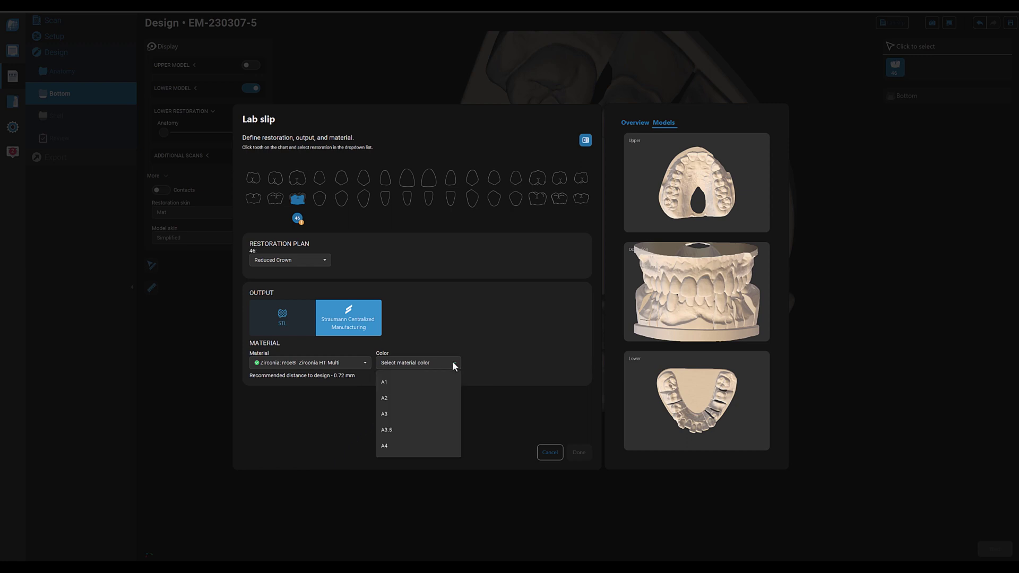
left_click(430, 398)
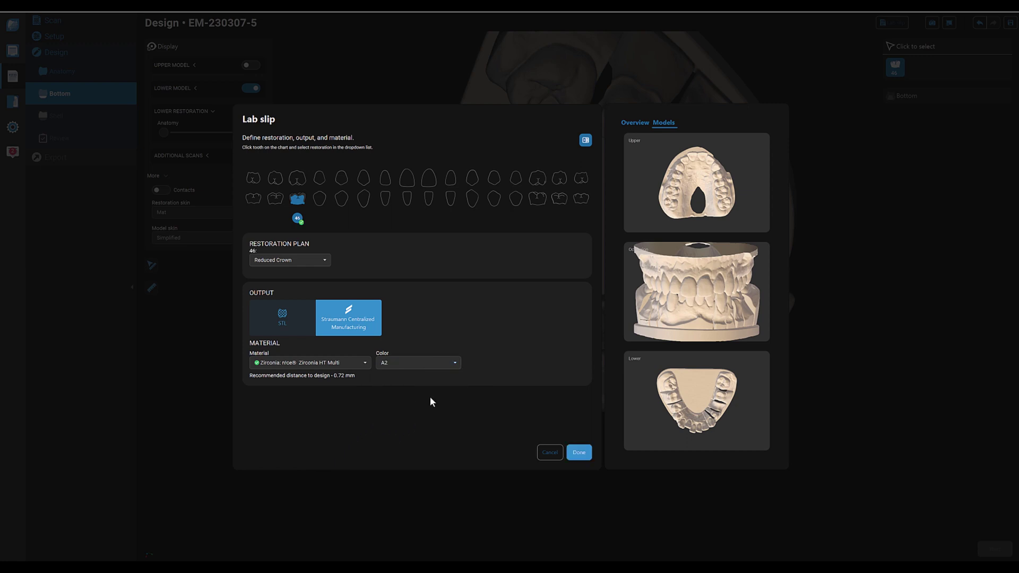
left_click(578, 452)
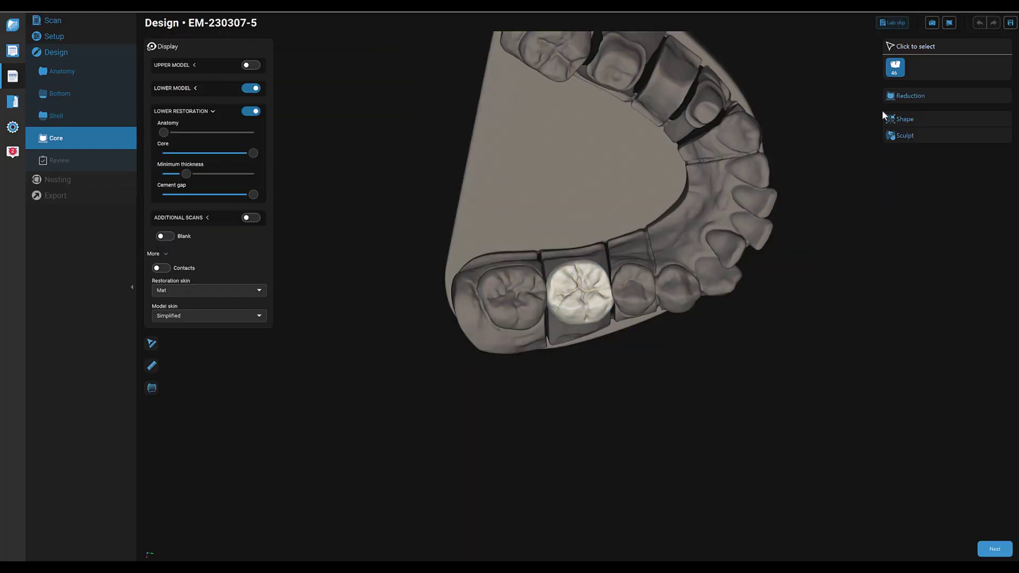
Step: Show the Reduction settings for crown 46 and orbit the jaw to a frontal angle
left_click(902, 96)
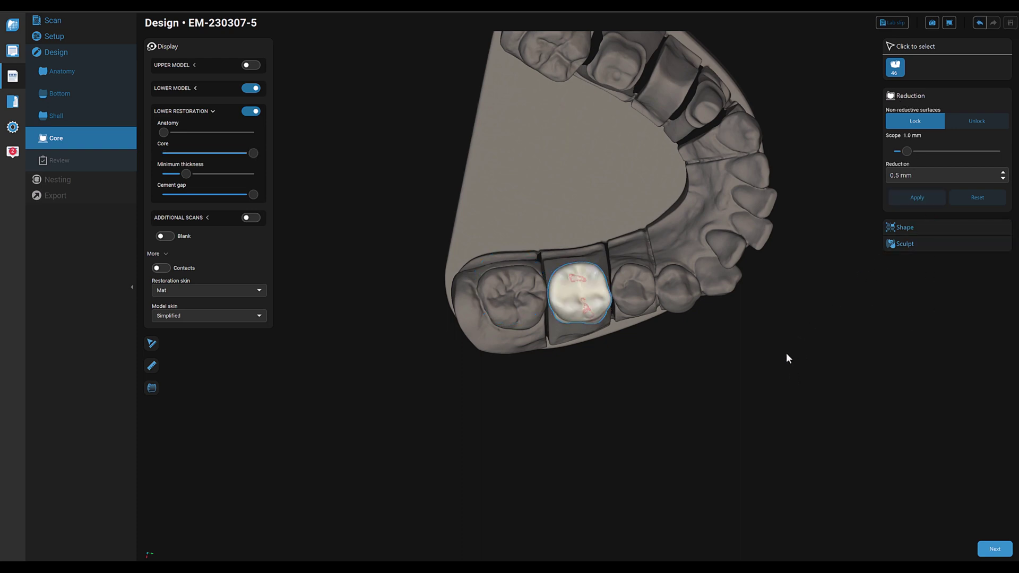
mouse_move(786, 353)
right_mouse_down()
mouse_move(788, 288)
mouse_move(783, 365)
right_mouse_up()
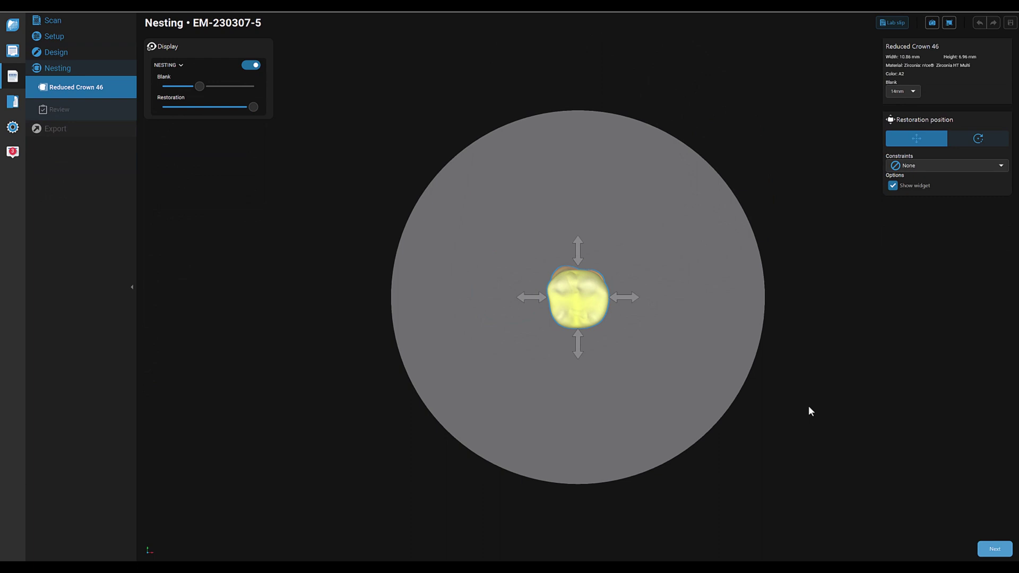
Step: Nudge crown 46 within the zirconia blank, then accept the general terms and privacy statement
right_click_drag(809, 346, 804, 164)
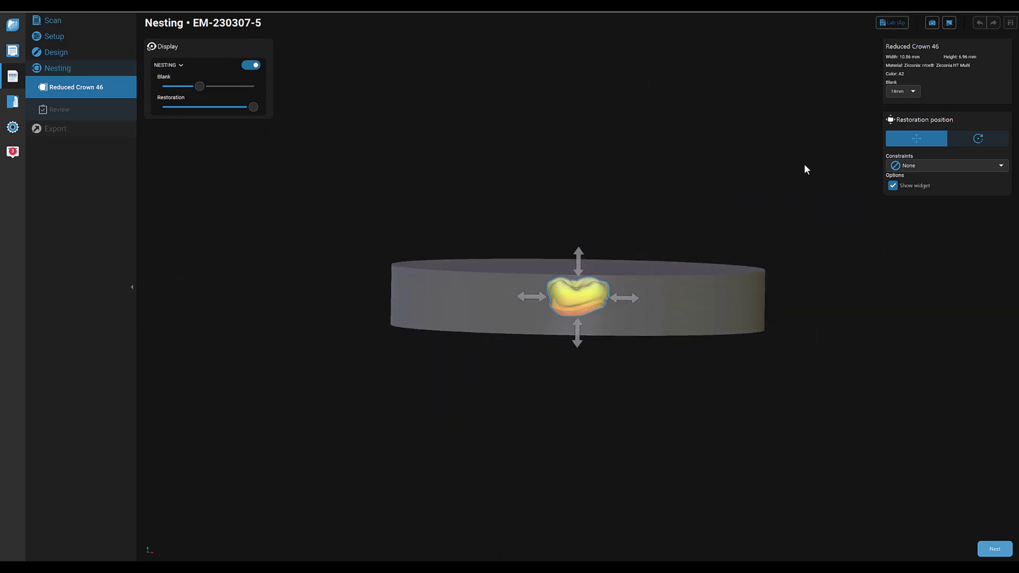
left_click_drag(601, 298, 599, 291)
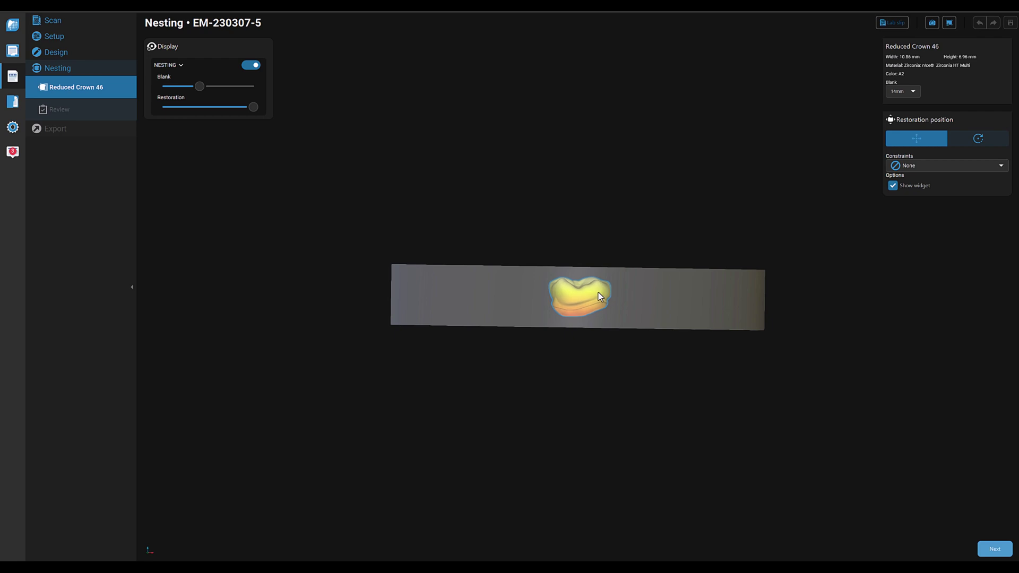
left_click(597, 295)
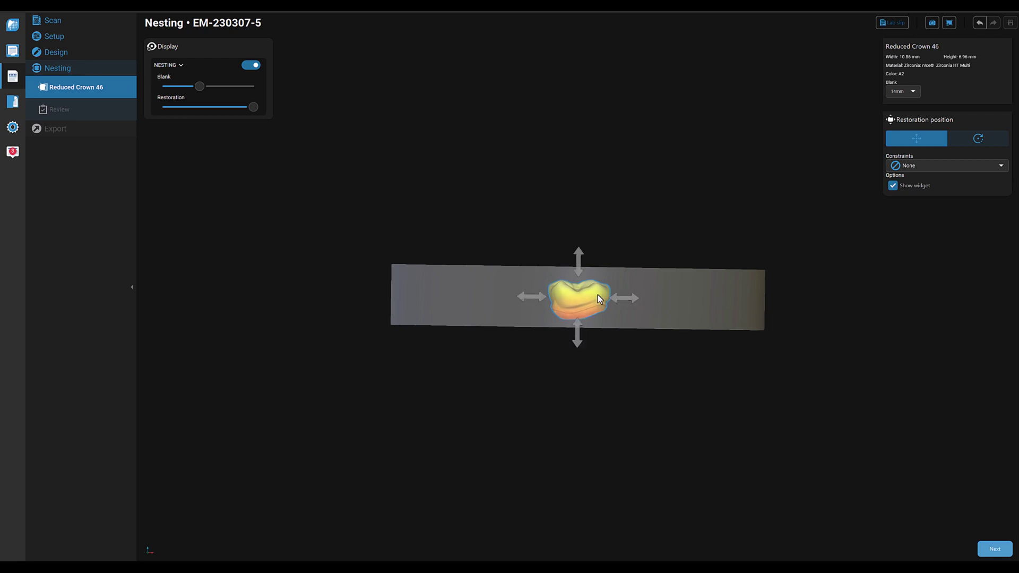
middle_click_drag(805, 354, 818, 506)
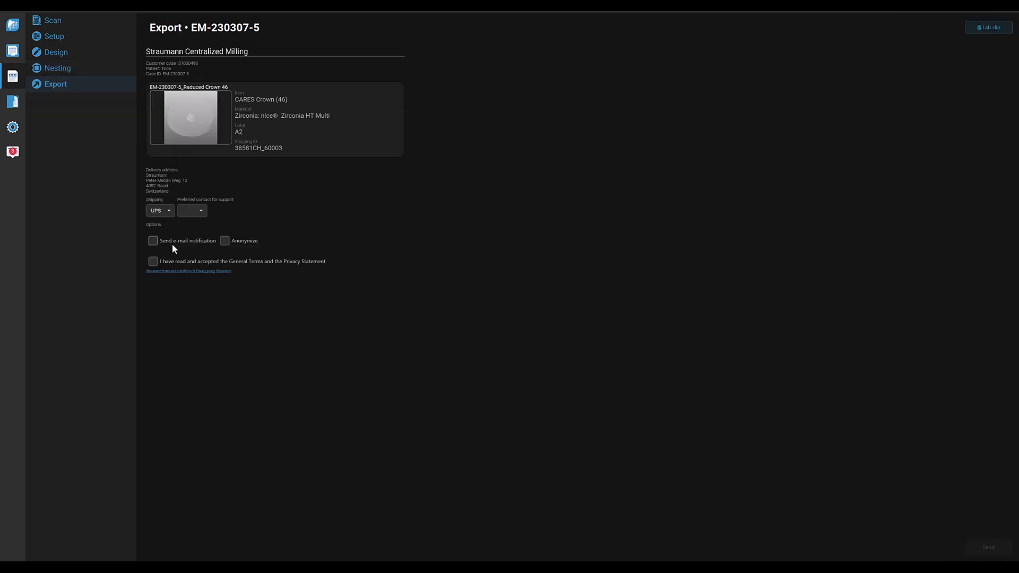
left_click(212, 261)
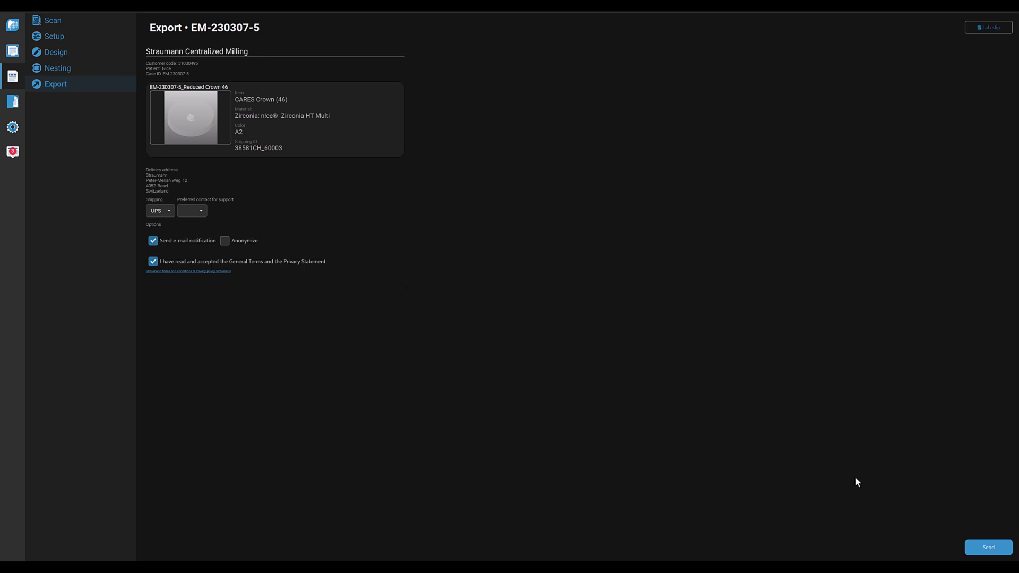